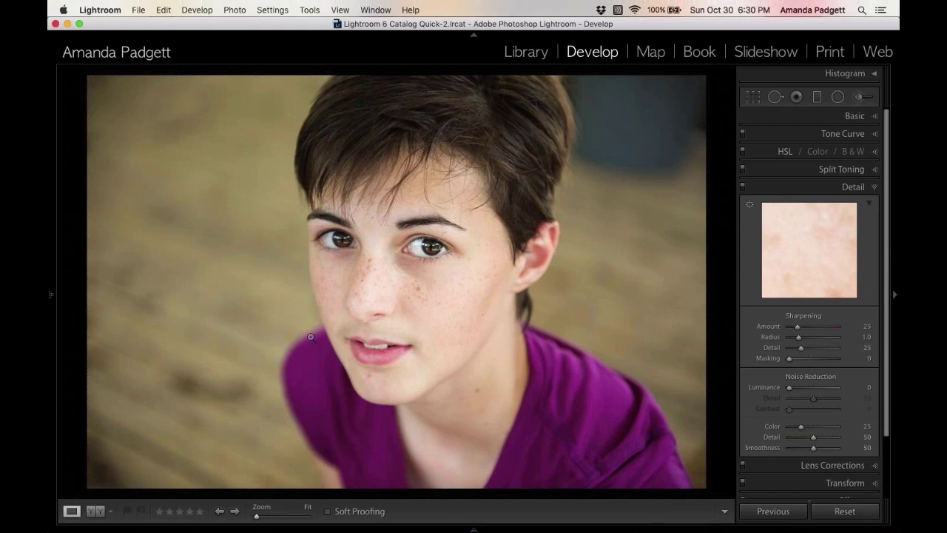
- Apply the SOOC snapshot, check the eyes at 1:2, then return to the Fit view
mouse_move(51, 294)
left_click(104, 322)
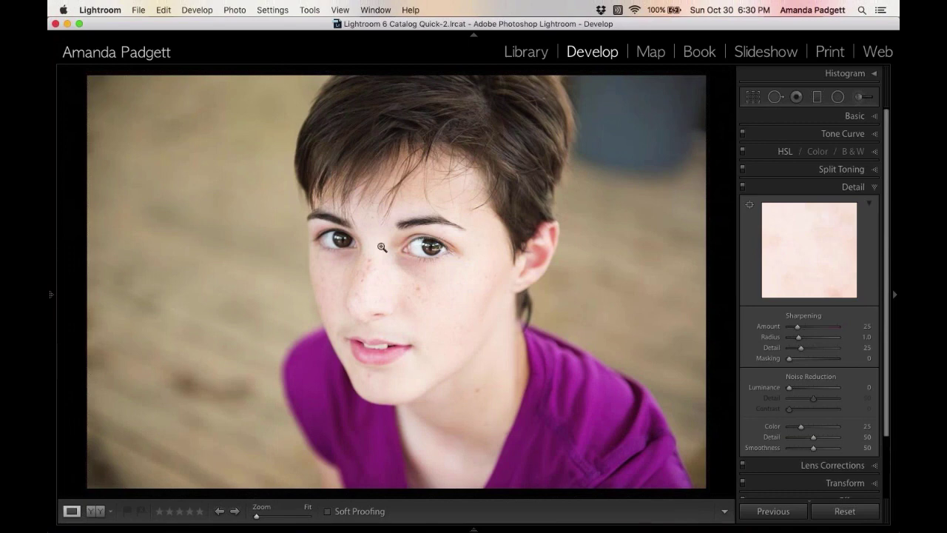
left_click(415, 247)
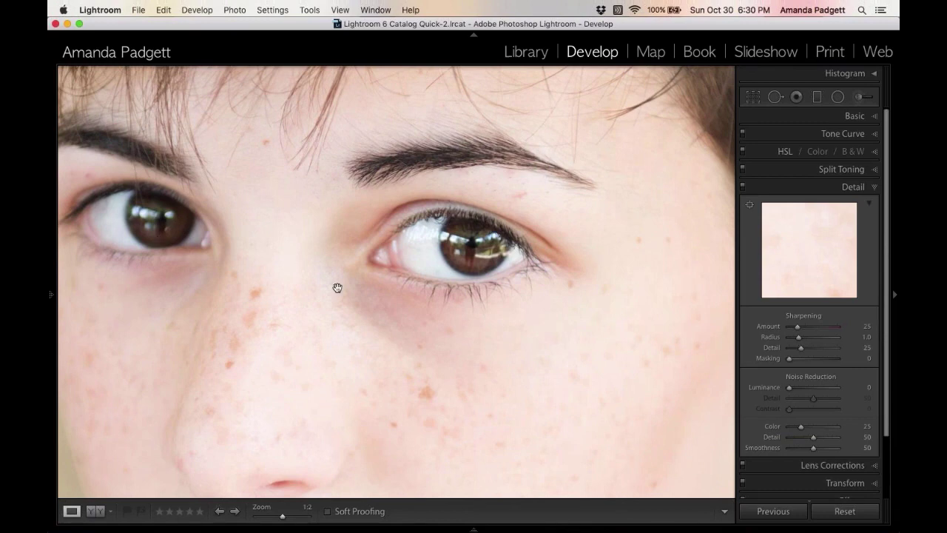
left_click(360, 292)
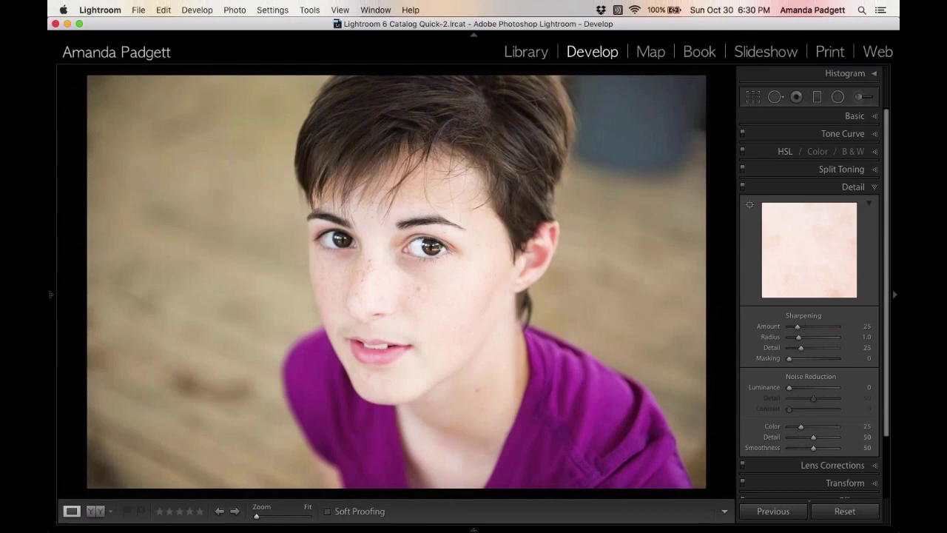
- In the Basic panel, set Exposure to −0.55, Highlights to −6 and Whites to −9
left_click(851, 187)
left_click(844, 118)
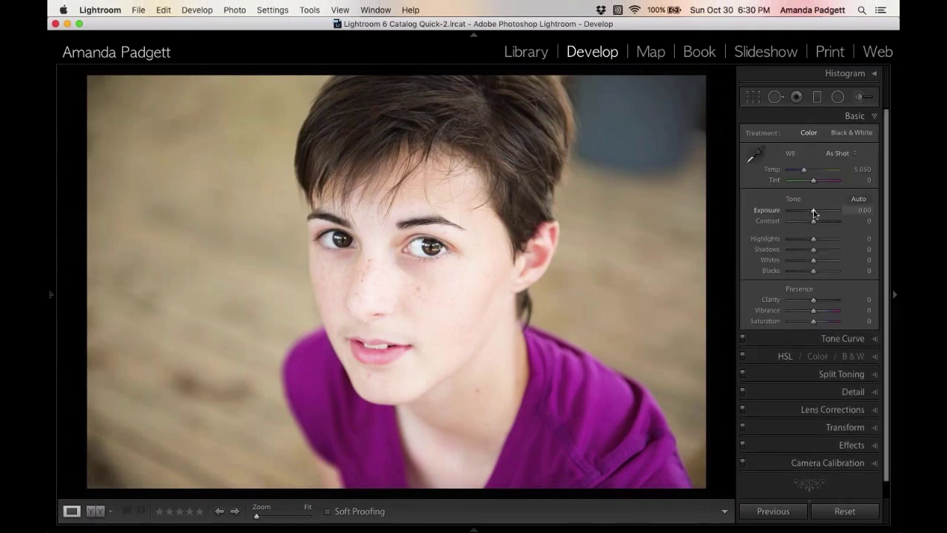
left_click_drag(813, 213, 807, 213)
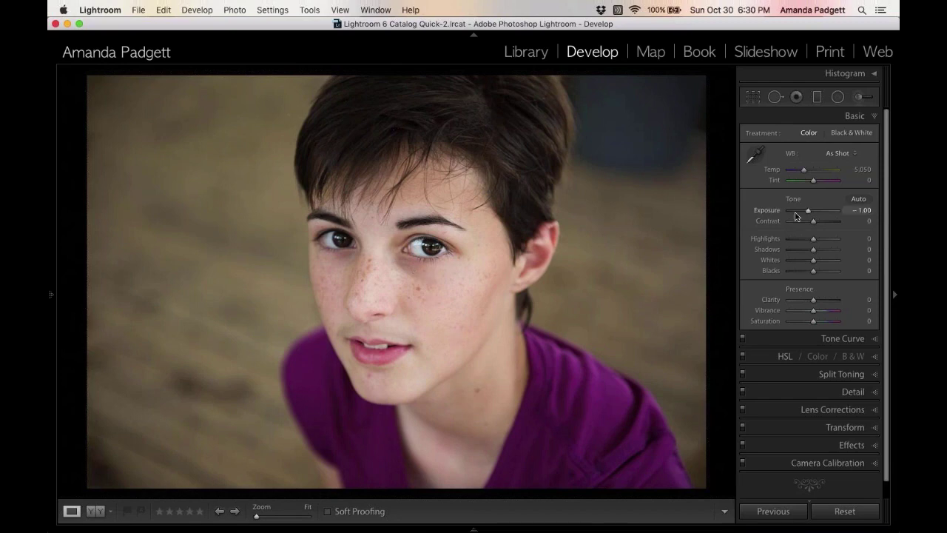
left_click_drag(807, 212, 810, 210)
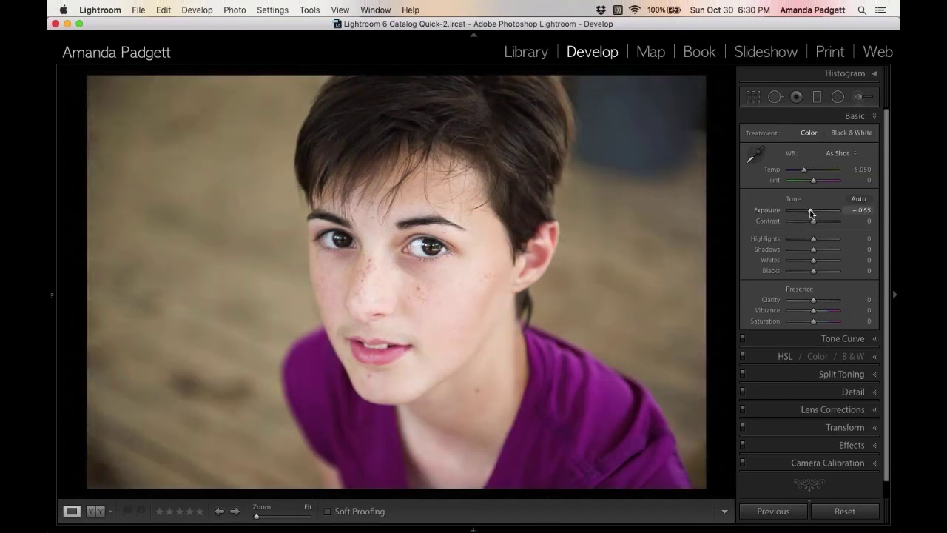
left_click_drag(813, 260, 811, 240)
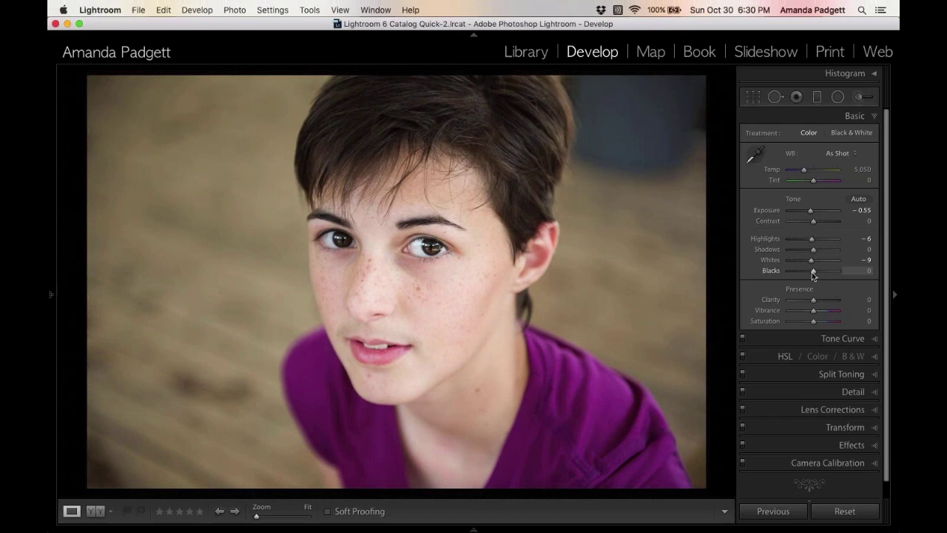
- Set Blacks to −9, watching the histogram until the hair's shadow clipping disappears
left_click_drag(812, 275, 809, 275)
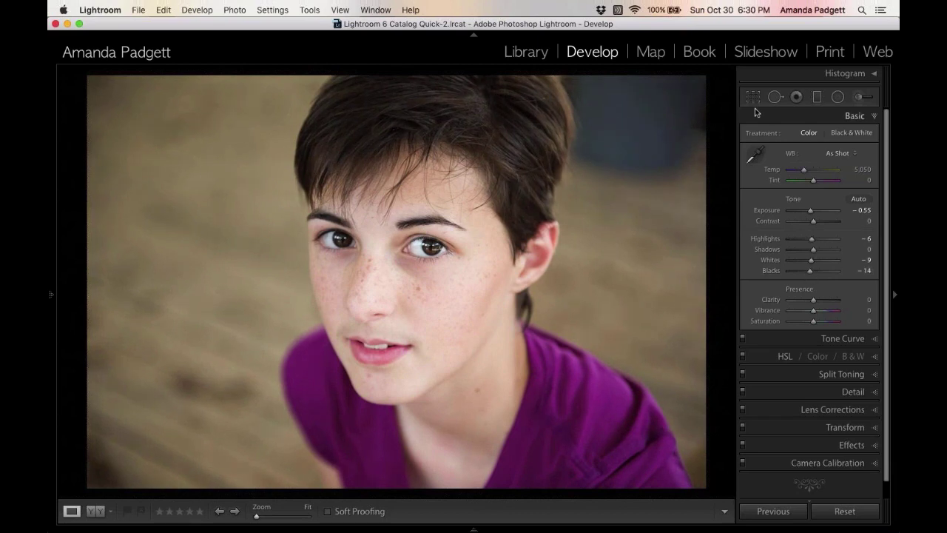
left_click(868, 75)
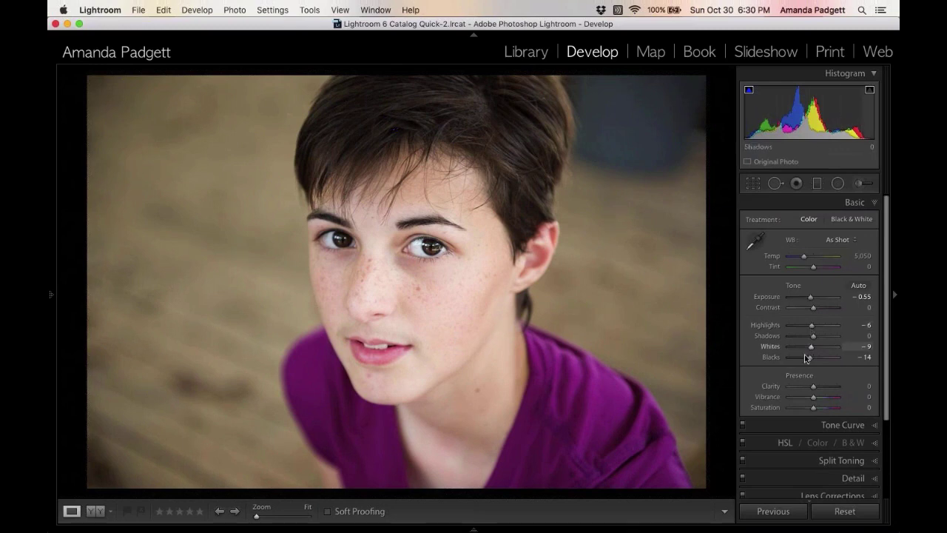
left_click_drag(810, 360, 795, 358)
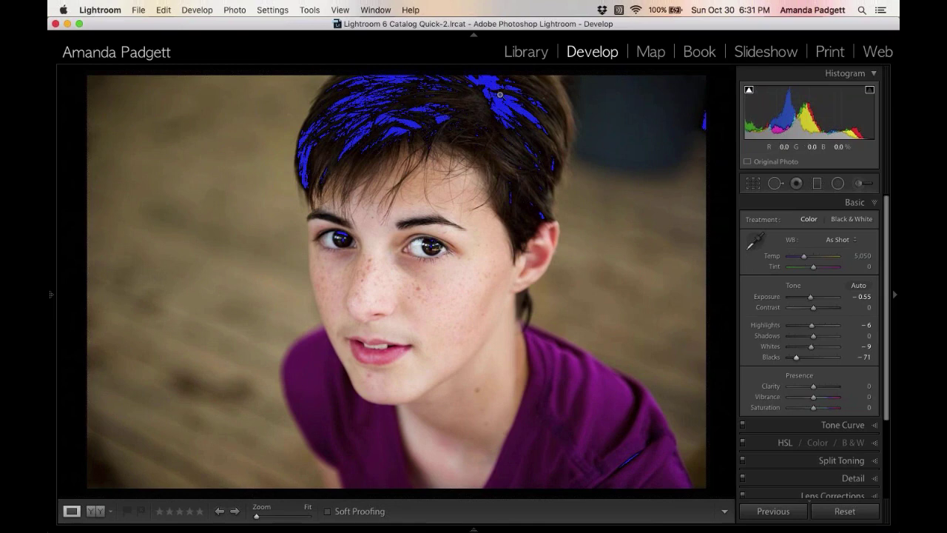
left_click_drag(790, 360, 812, 361)
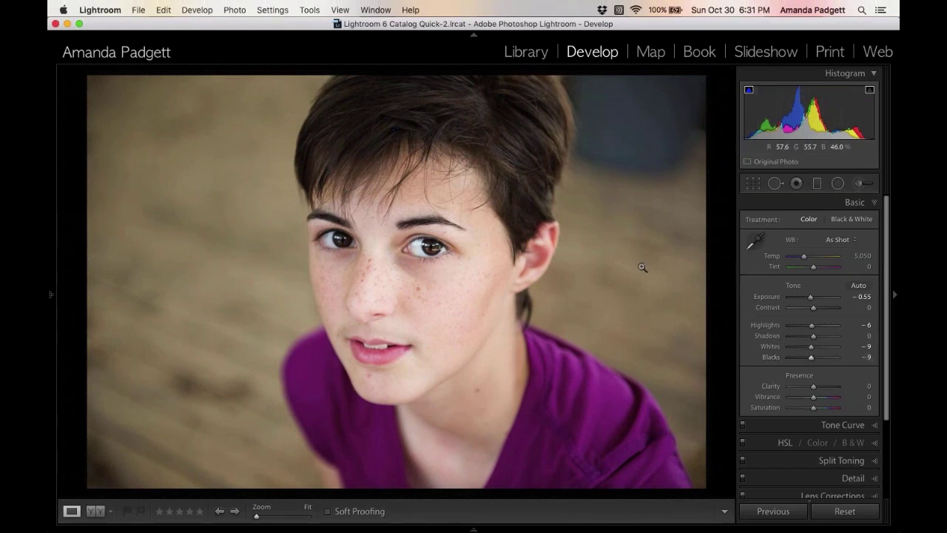
- Zoom the portrait to 1:2 and pan until both eyes are visible
left_click(428, 266)
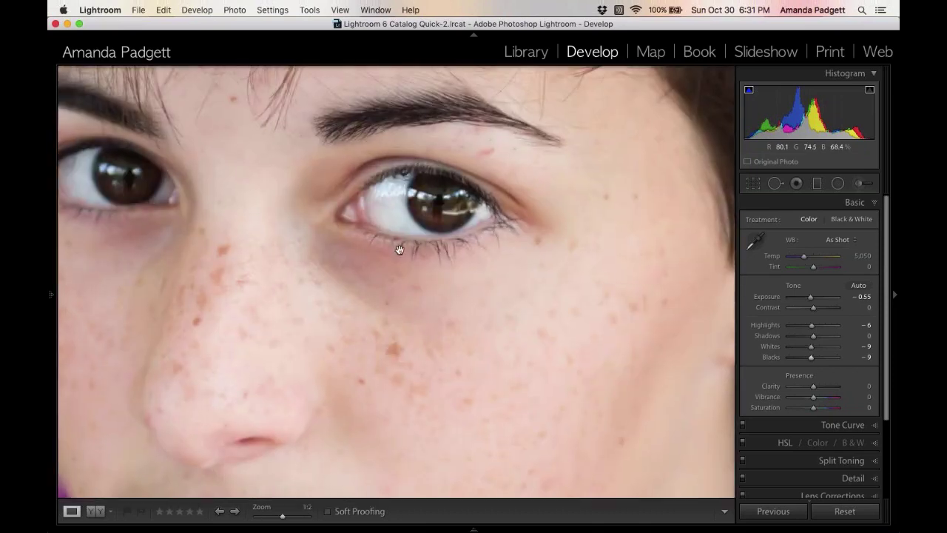
left_click_drag(400, 247, 513, 294)
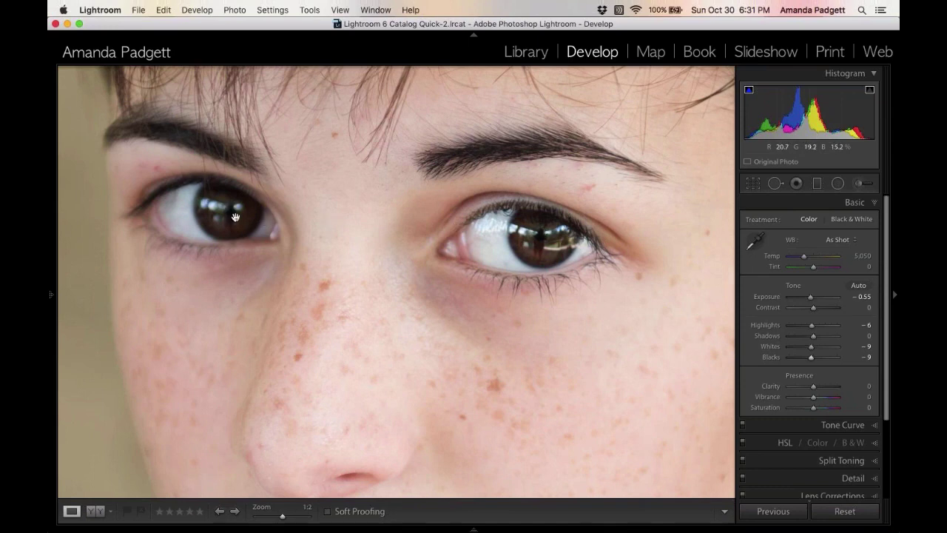
- Switch to Spot Removal in Clone mode and set the feather to 26
left_click(774, 183)
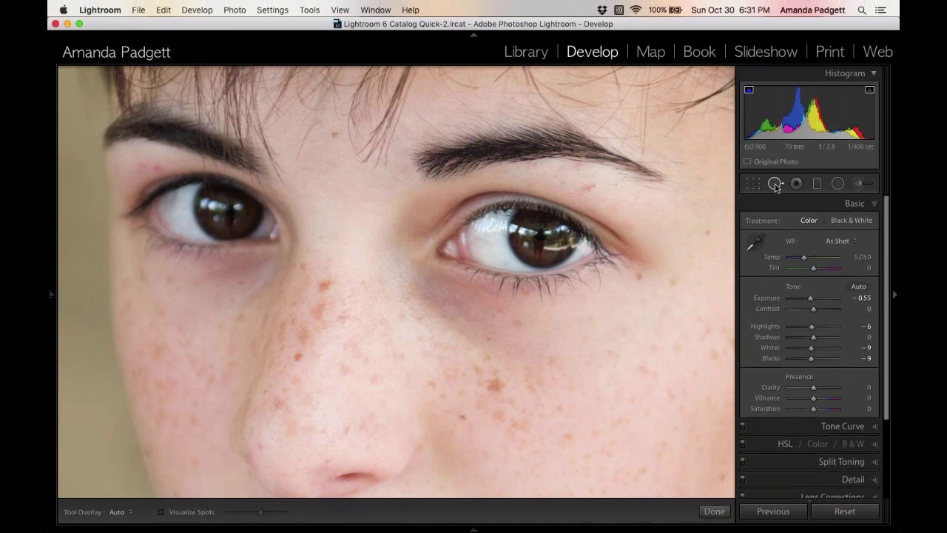
left_click(873, 74)
left_click_drag(823, 146, 801, 151)
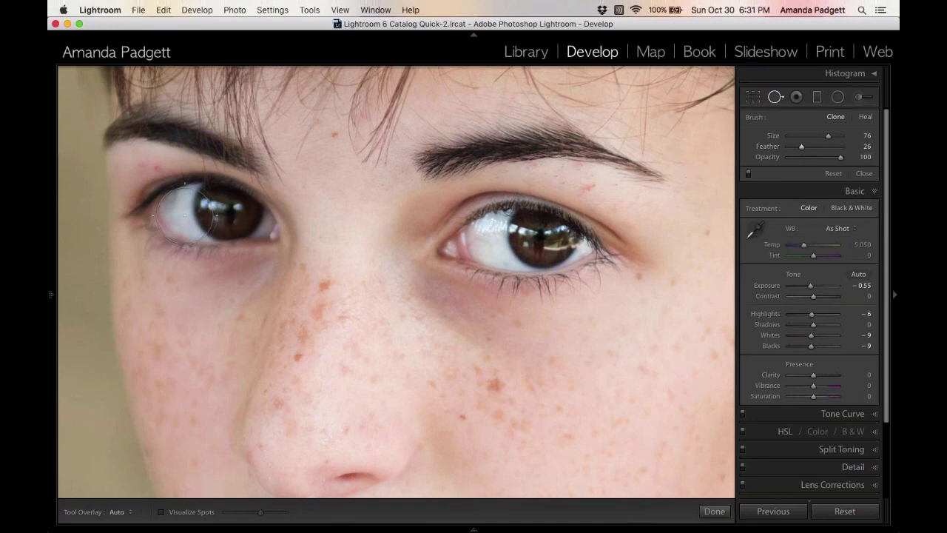
- With brush size 48, clone over the blurry left iris, sampling from the sharp eye
scroll(207, 207, "down", 4)
scroll(222, 206, "down", 3)
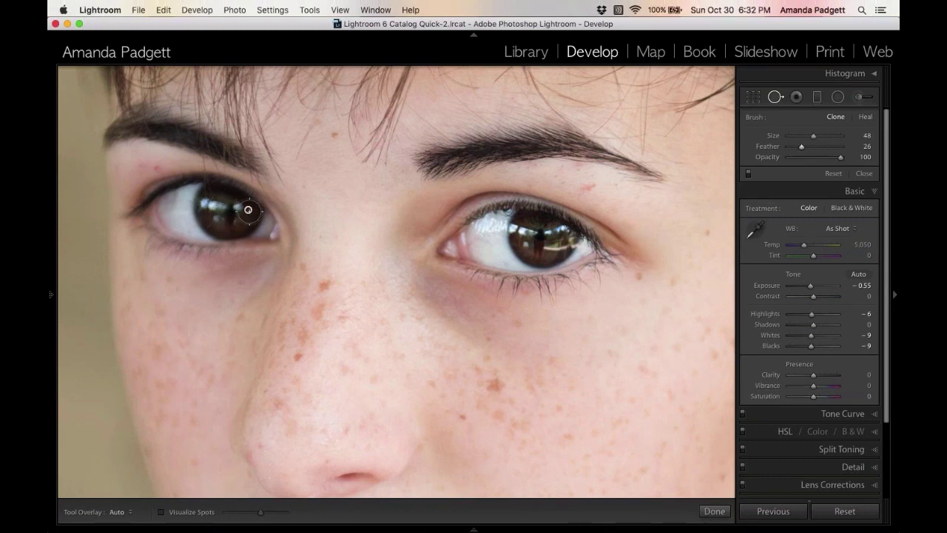
mouse_move(247, 210)
left_mouse_down()
mouse_move(213, 225)
mouse_move(207, 200)
mouse_move(235, 201)
mouse_move(204, 205)
mouse_move(217, 223)
mouse_move(236, 218)
mouse_move(250, 230)
left_mouse_up()
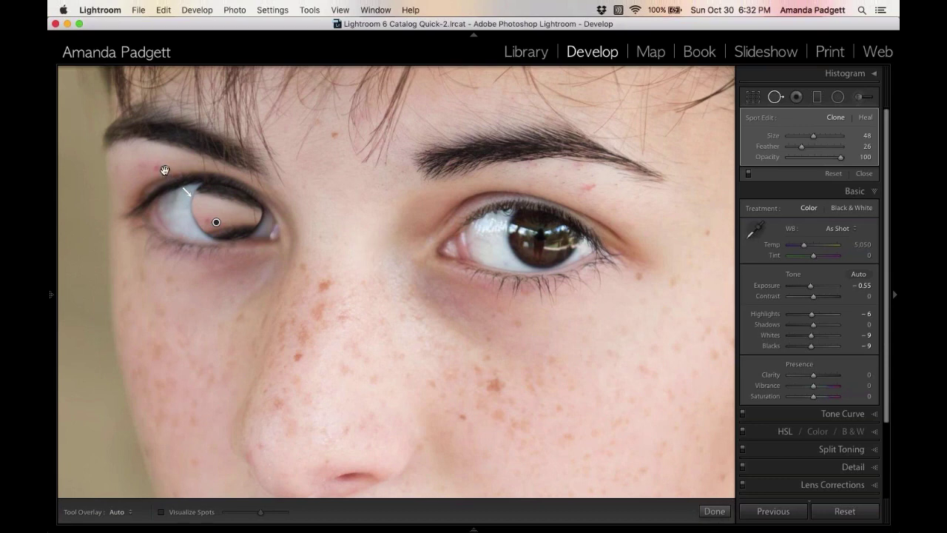
mouse_move(164, 171)
left_mouse_down()
mouse_move(414, 194)
mouse_move(530, 234)
mouse_move(540, 243)
mouse_move(527, 250)
mouse_move(536, 249)
left_mouse_up()
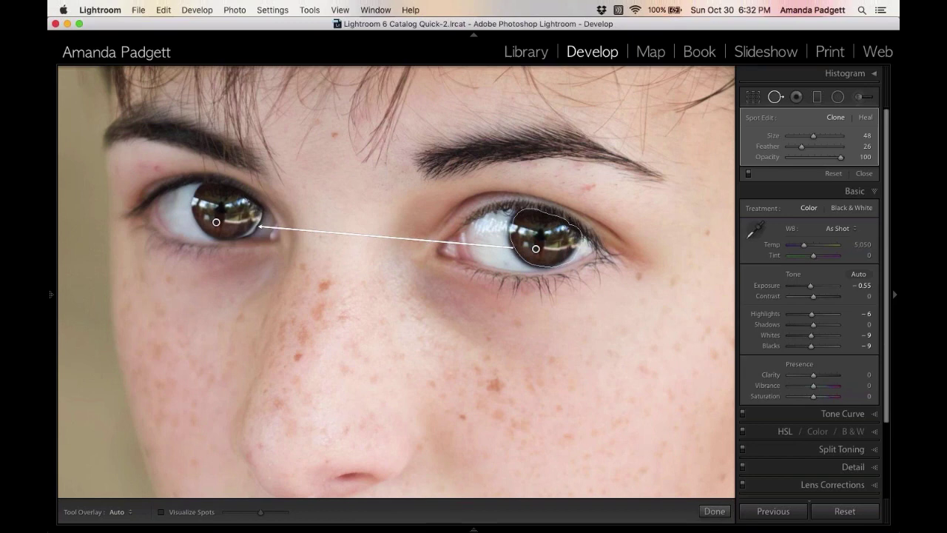
- Repaint the clone spot over the blurry iris, source it from the sharp eye, and set Opacity to 64
key("Escape")
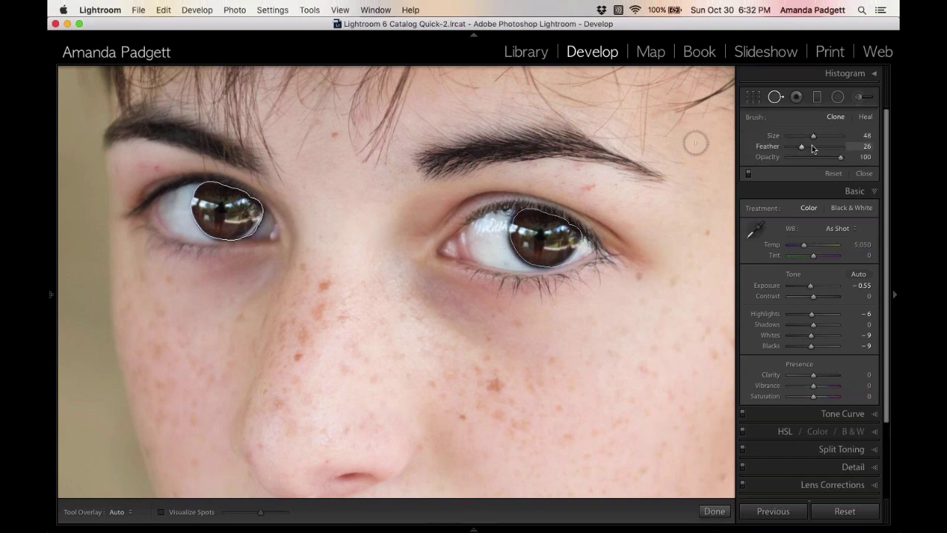
scroll(696, 142, "up", 4)
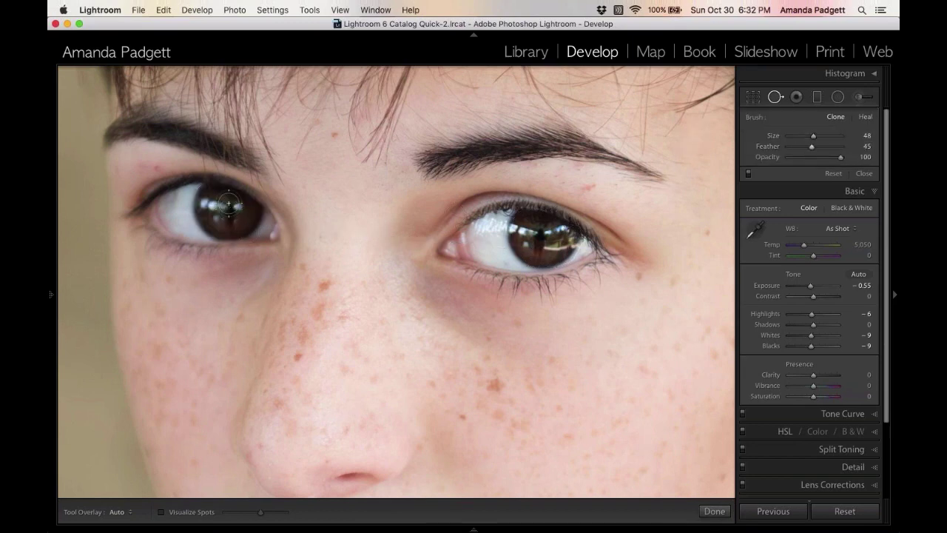
mouse_move(228, 202)
left_mouse_down()
mouse_move(205, 202)
mouse_move(216, 226)
mouse_move(247, 208)
mouse_move(237, 205)
mouse_move(249, 211)
mouse_move(231, 233)
mouse_move(216, 231)
mouse_move(209, 215)
left_mouse_up()
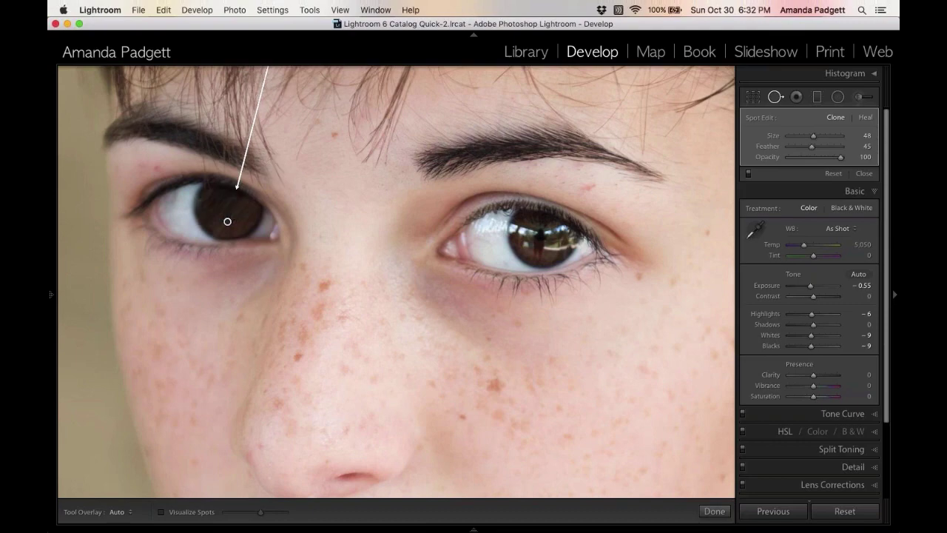
scroll(298, 117, "up", 5)
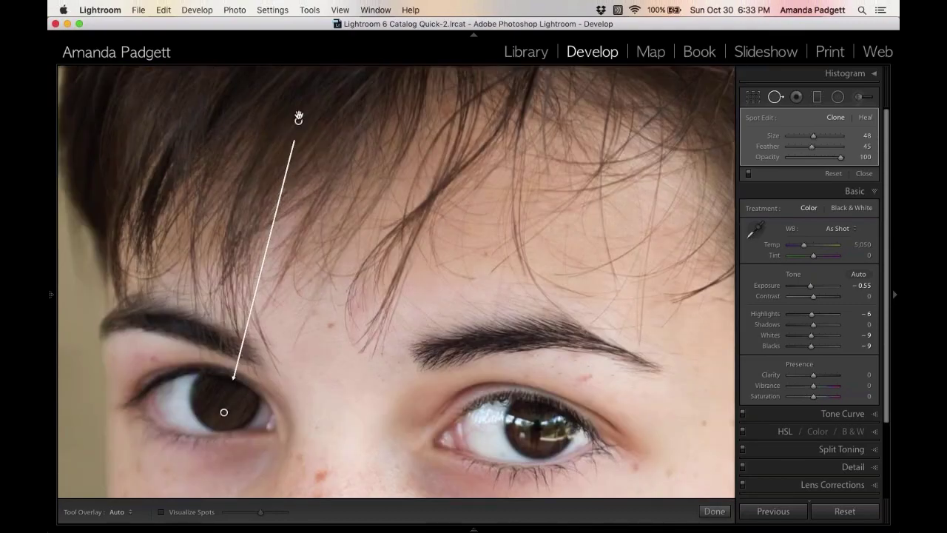
mouse_move(298, 117)
left_mouse_down()
mouse_move(476, 375)
mouse_move(534, 431)
left_mouse_up()
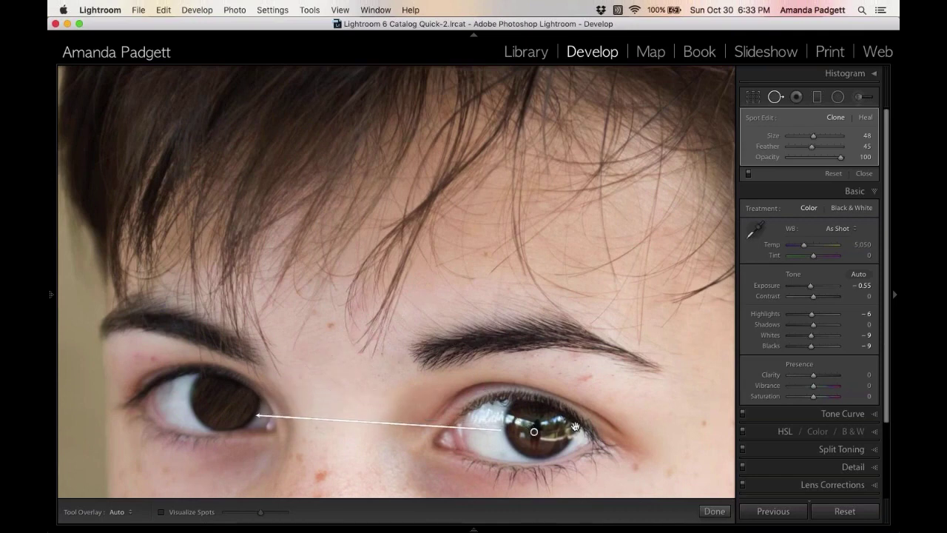
left_click_drag(536, 433, 540, 441)
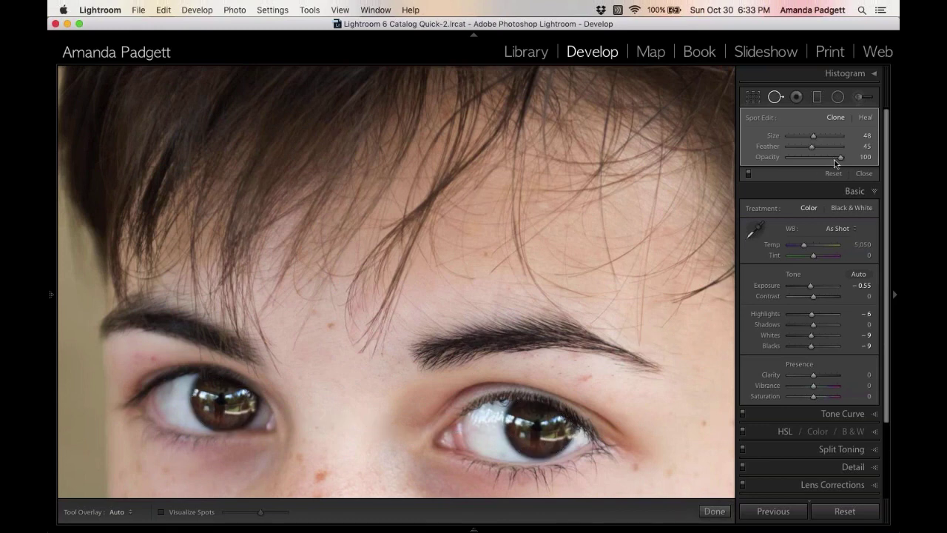
left_click_drag(840, 159, 820, 159)
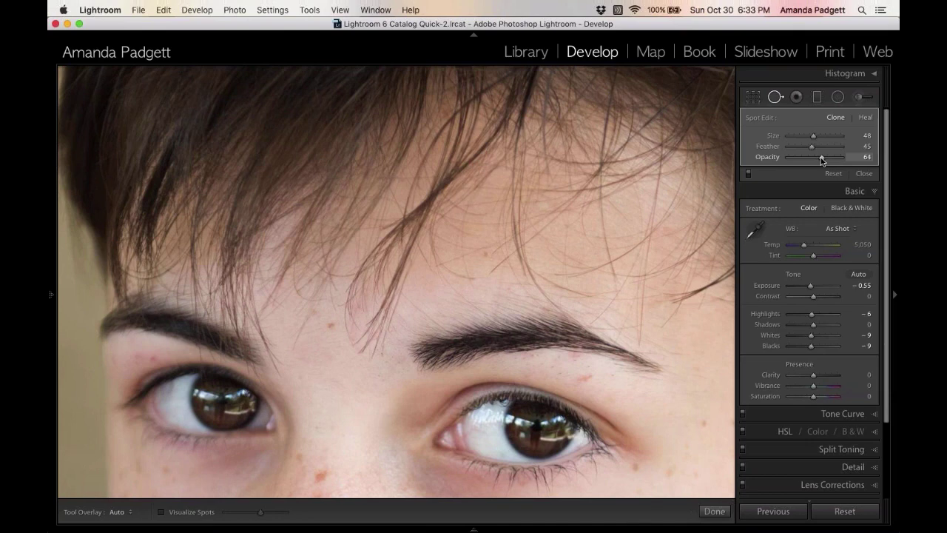
left_click_drag(820, 159, 821, 159)
- Close spot editing and zoom back to 1:2 on the eyes
left_click(714, 512)
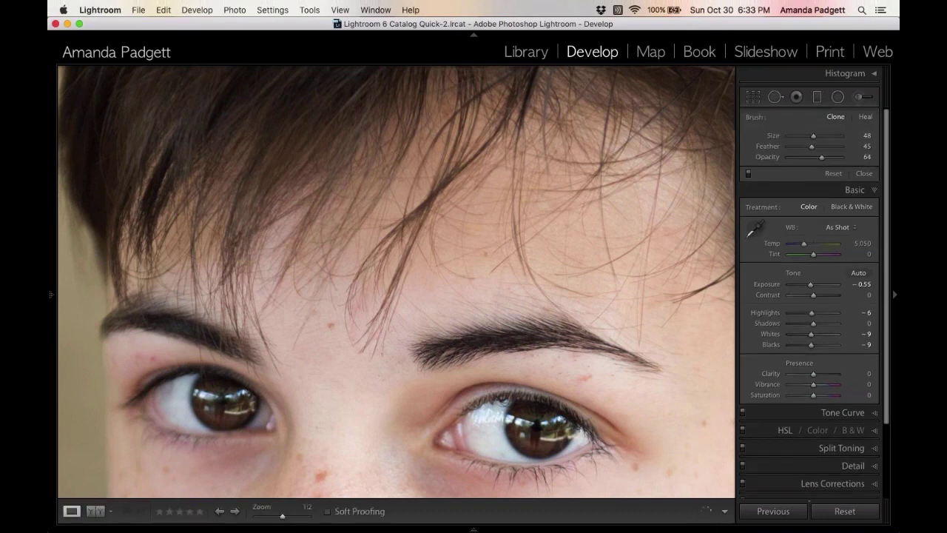
left_click(668, 306)
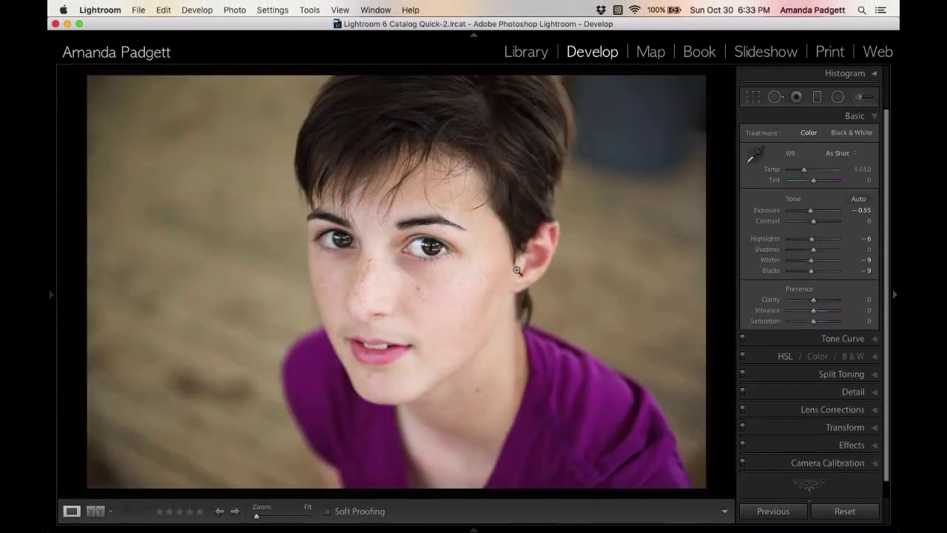
left_click(379, 235)
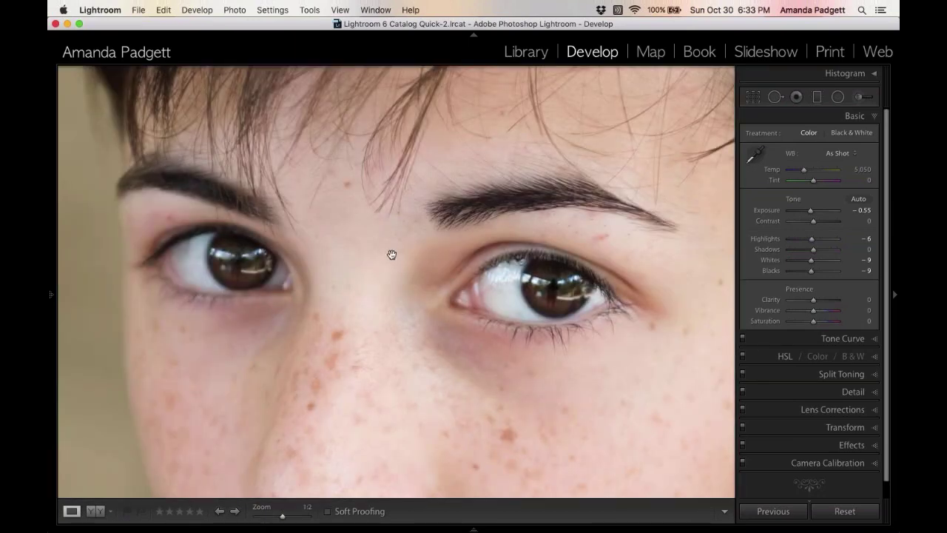
- Paint the left eye with an Adjustment Brush using the Exposure effect at −0.38
left_click(860, 97)
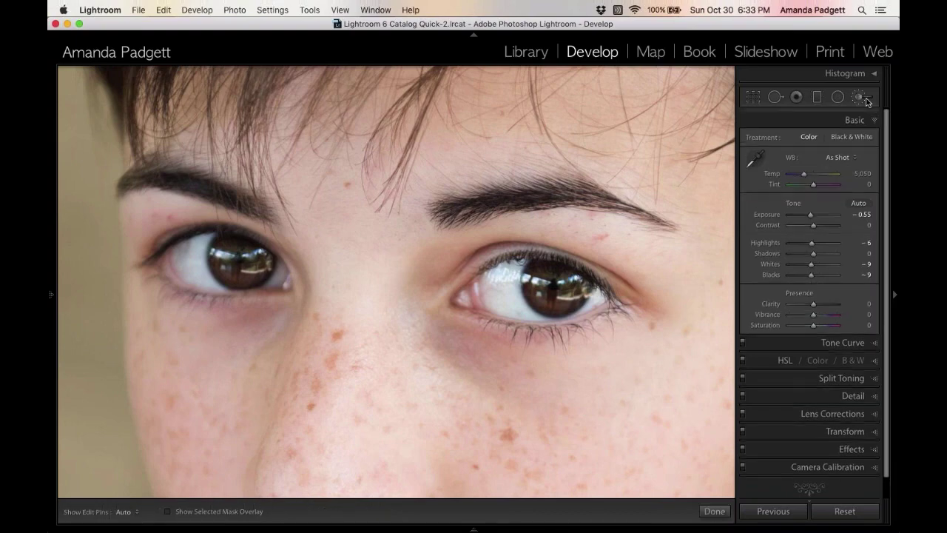
left_click(828, 136)
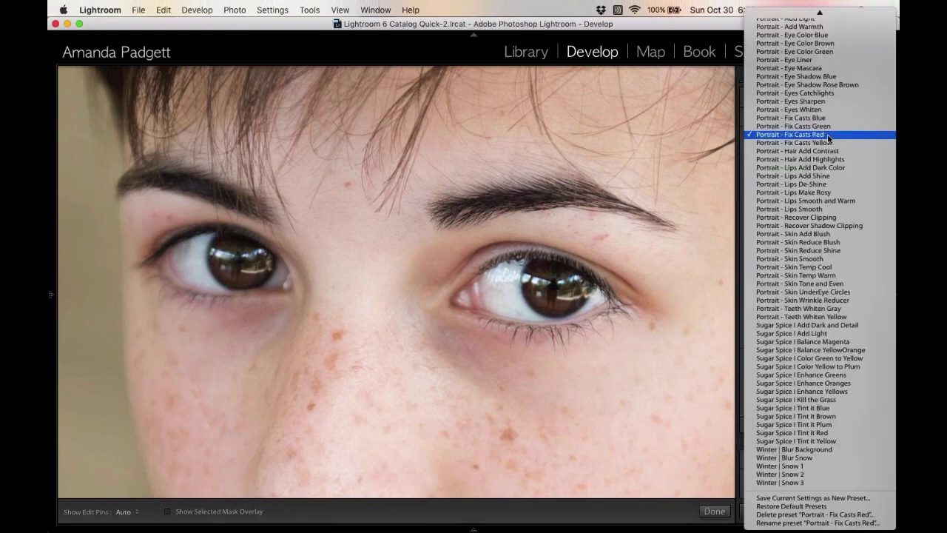
scroll(827, 137, "up", 20)
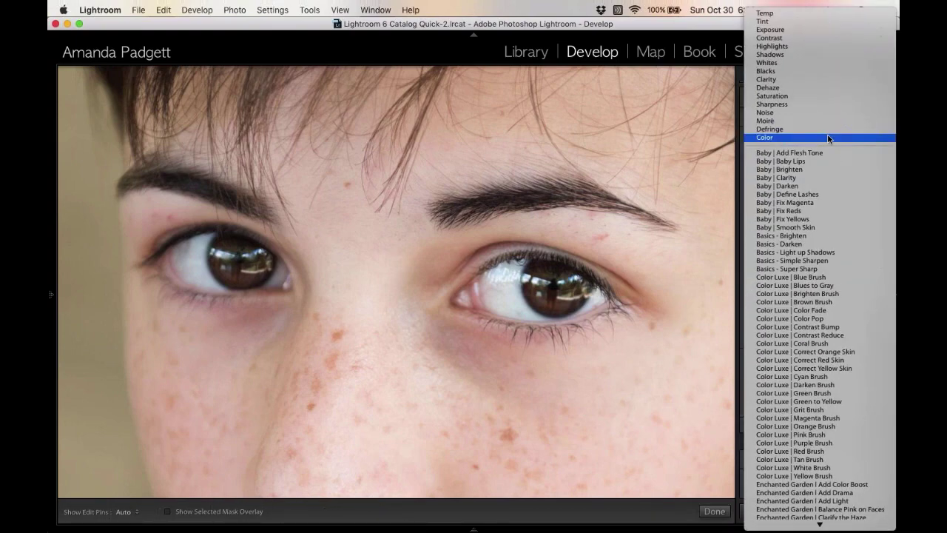
left_click(798, 32)
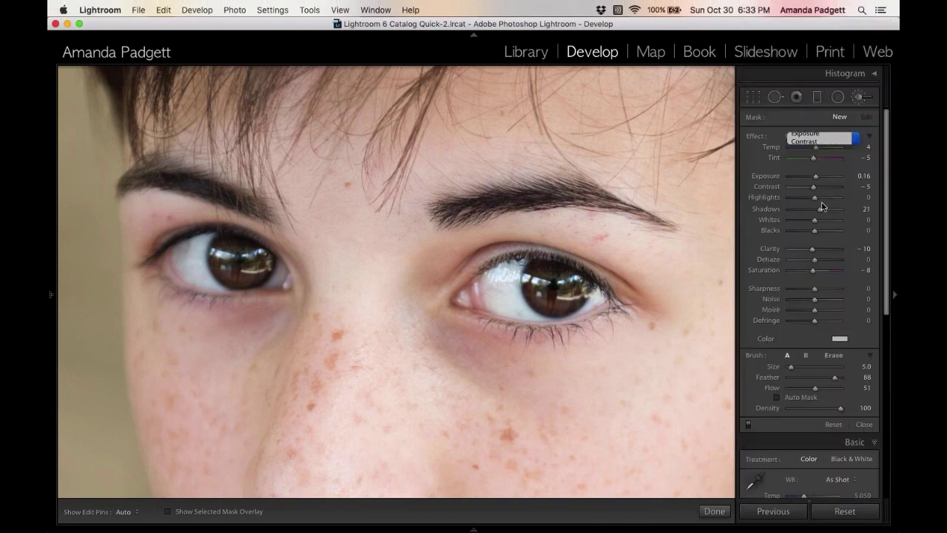
left_click_drag(820, 176, 812, 180)
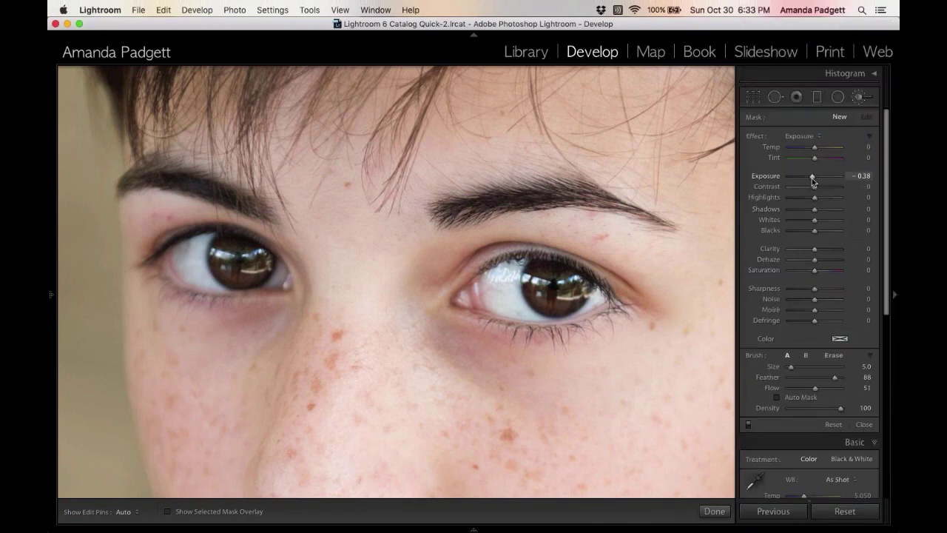
key("h")
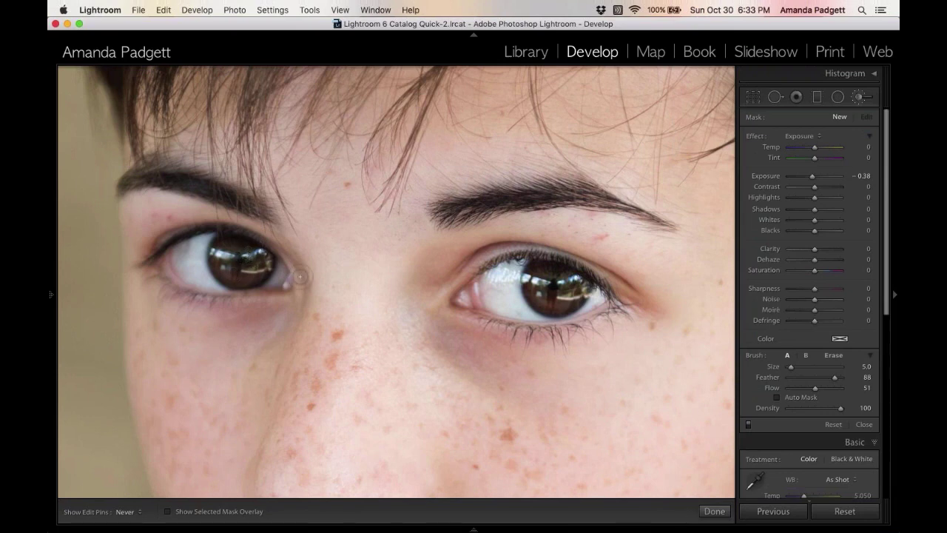
key("h")
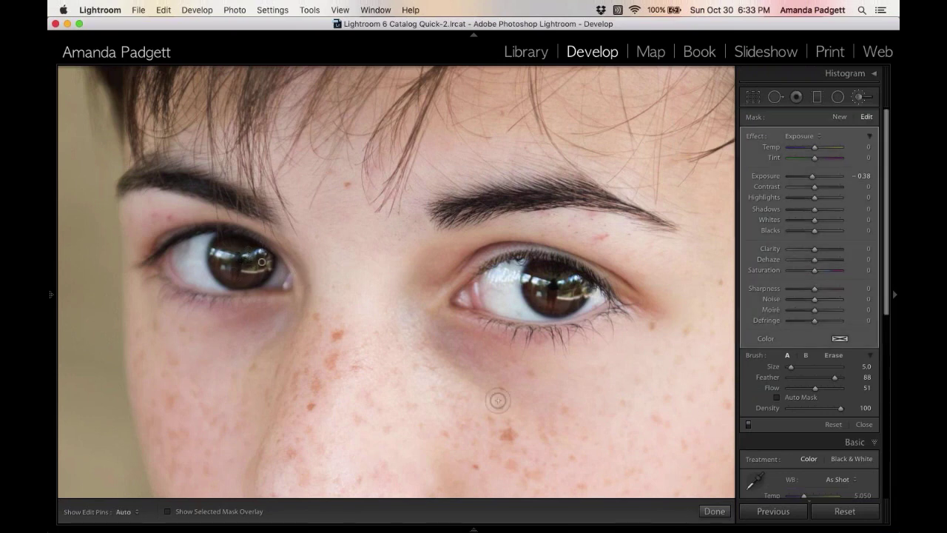
left_click(714, 510)
- Toggle the clone spot off and on to compare the eye, then lower its opacity to 57
left_click(775, 97)
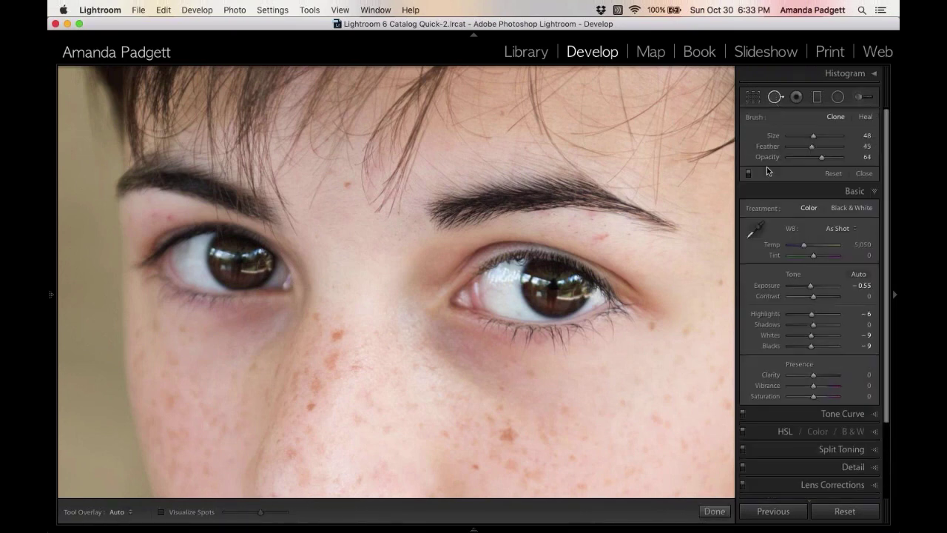
left_click(748, 176)
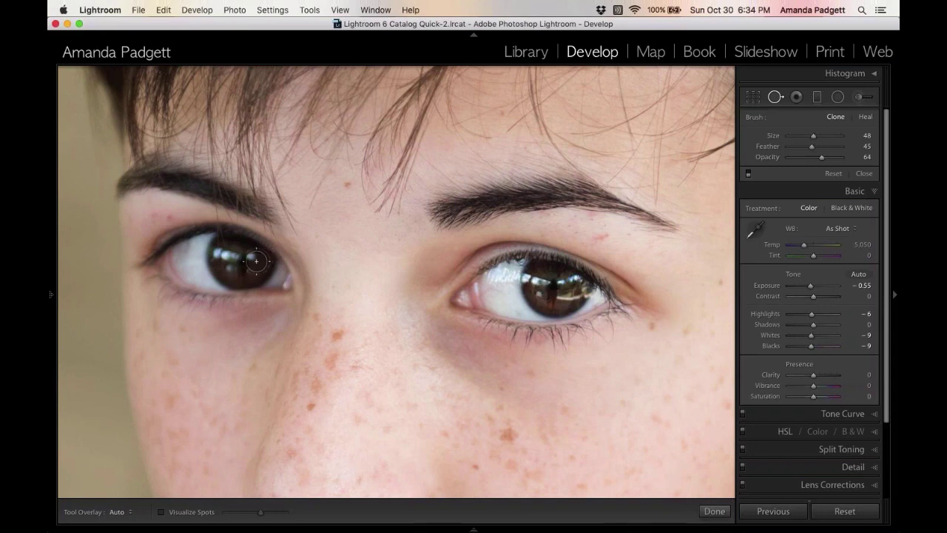
left_click(749, 174)
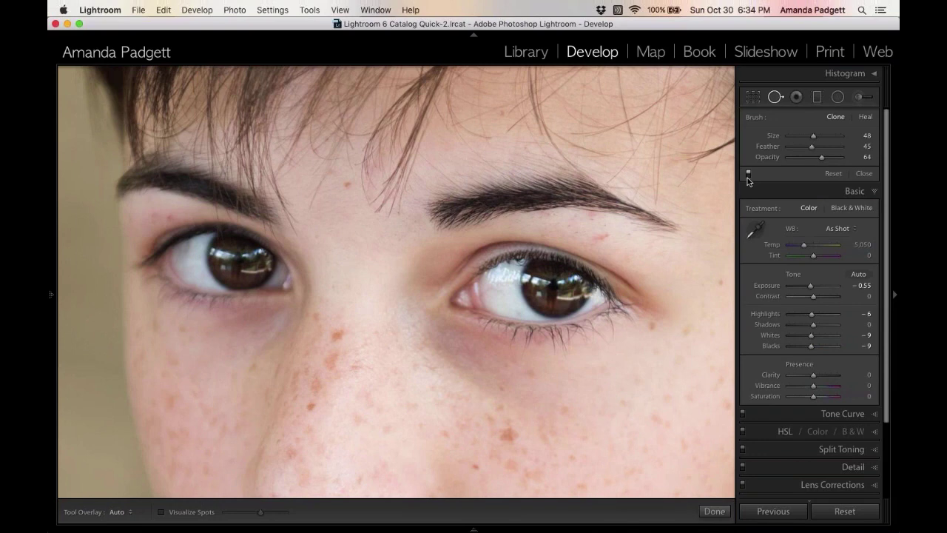
left_click_drag(821, 157, 816, 161)
- Close spot editing and show the Before/After view with the face centred
left_click(714, 511)
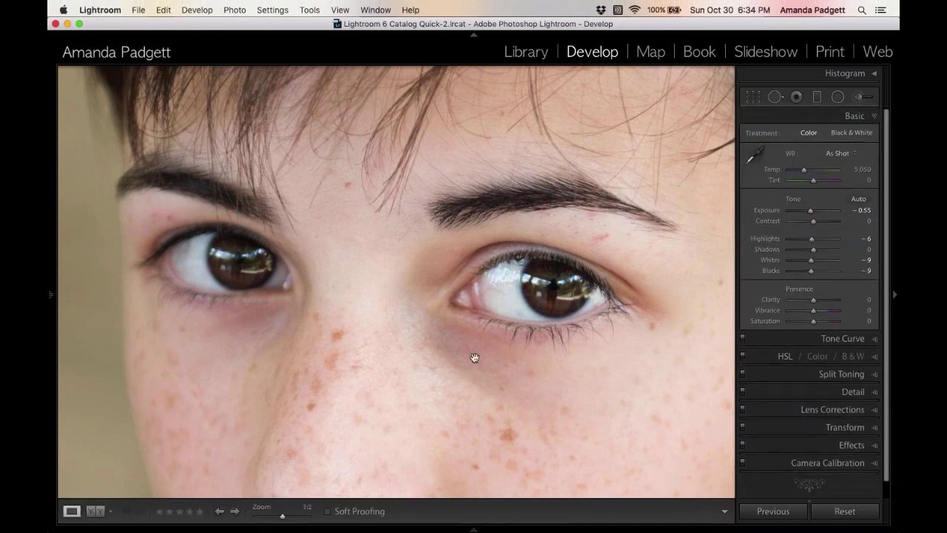
key("y")
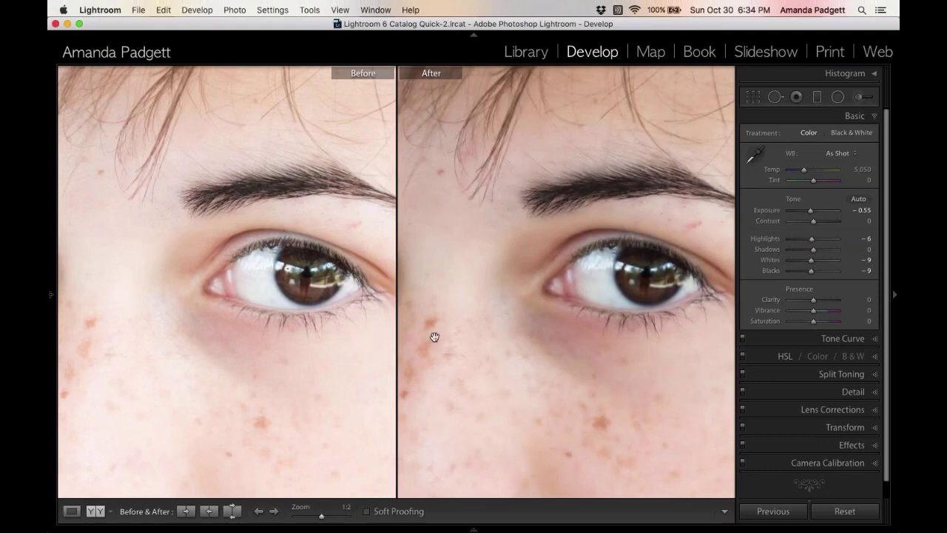
key("z")
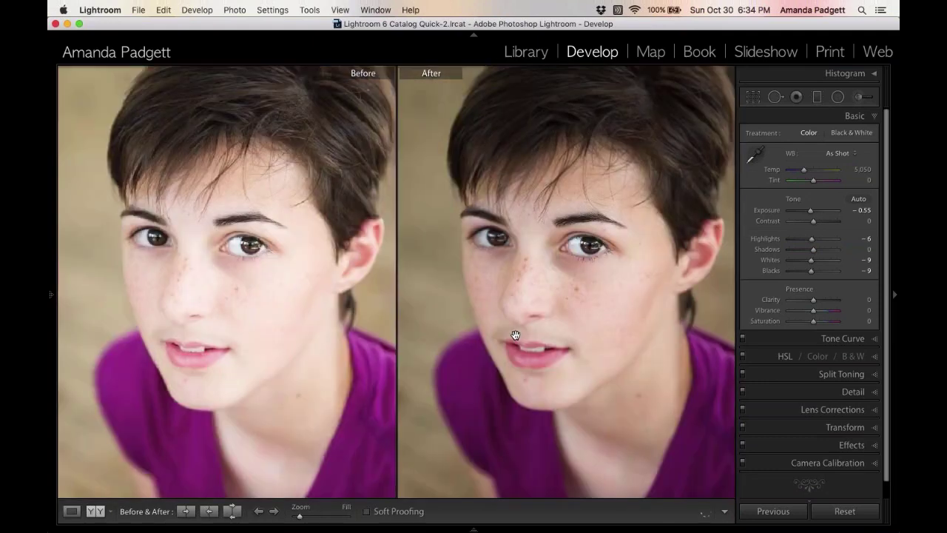
left_click_drag(509, 315, 548, 313)
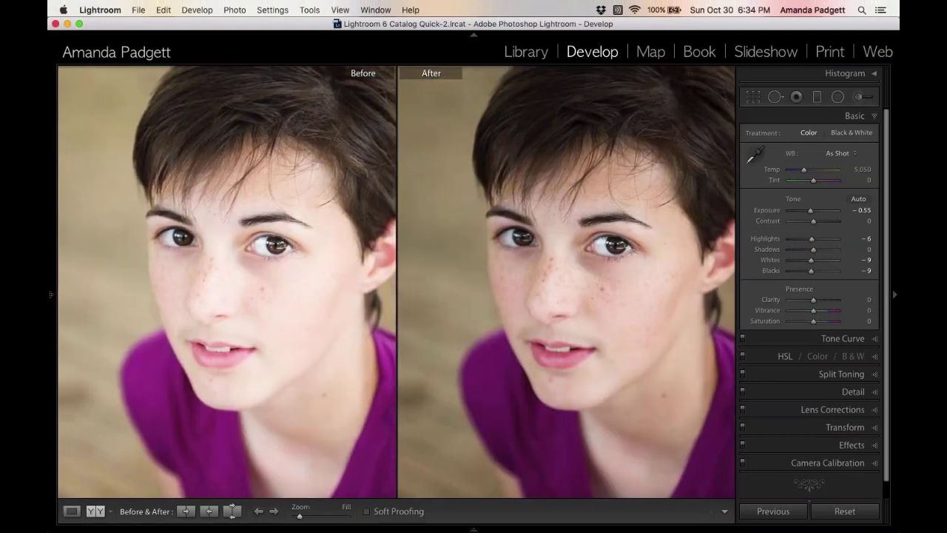
- Hide the side panels, compare the eyes close up, then zoom back out to the whole face
key("Tab")
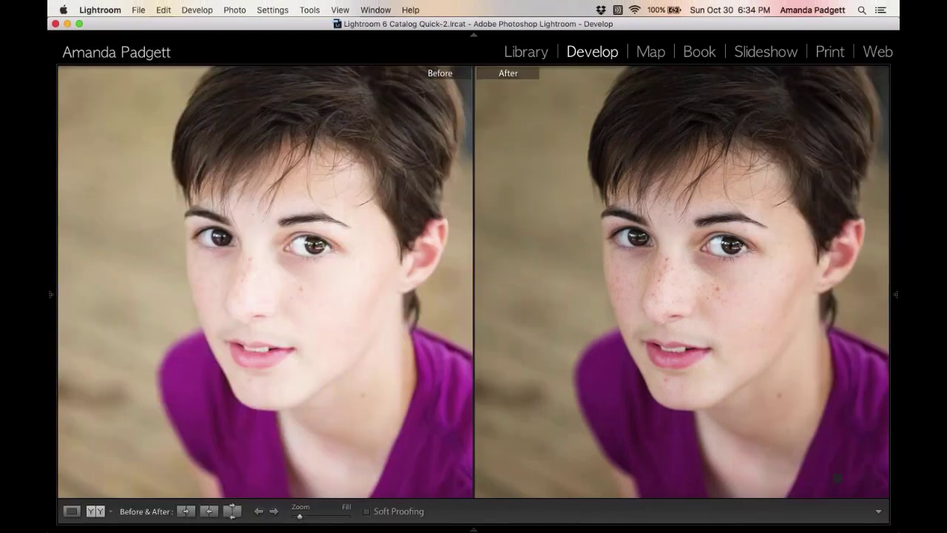
key("z")
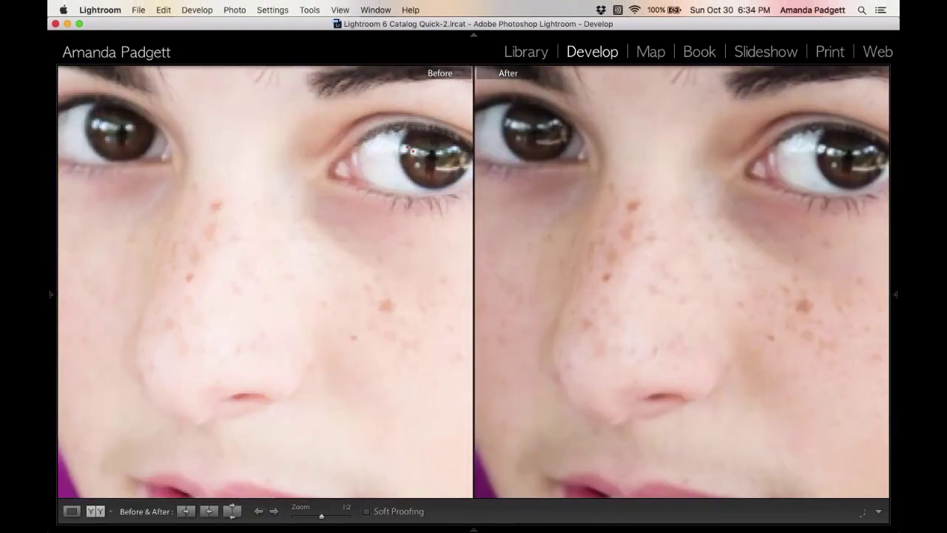
left_click_drag(634, 311, 655, 348)
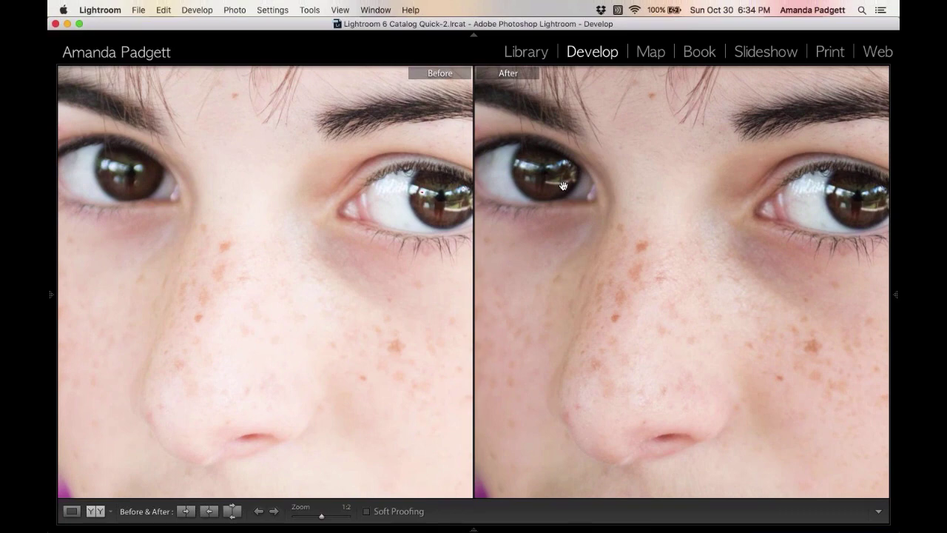
key("super+minus")
key("super+minus")
key("super+minus")
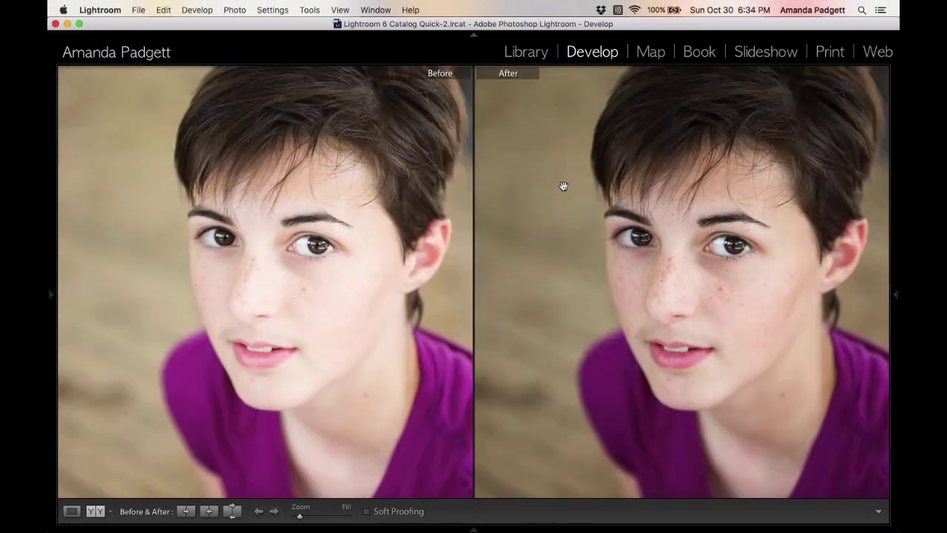